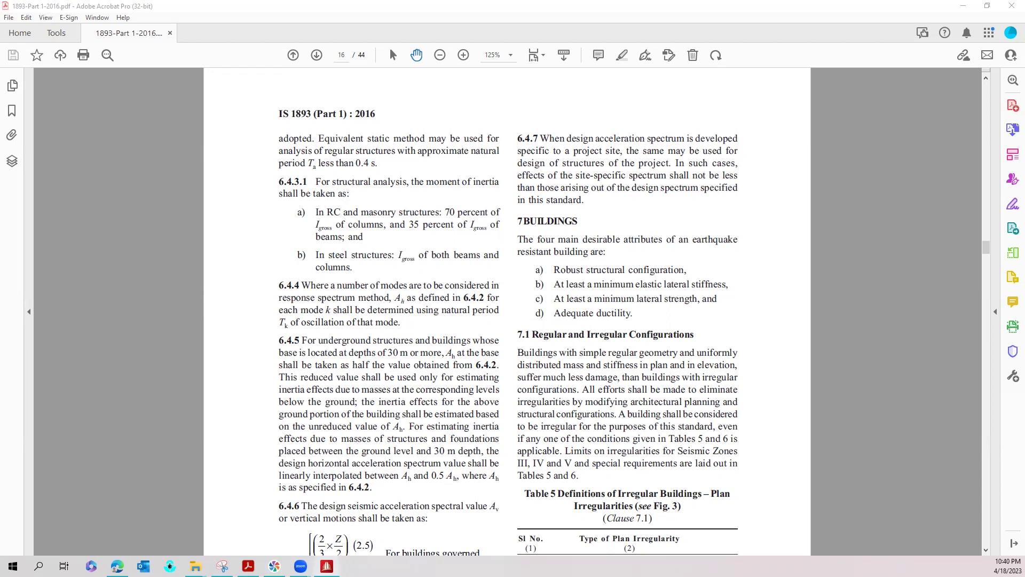
- Switch from IS 1893 clause 6.4.3.1 in the PDF to the STAAD.Pro cracked-section model
{"action": "key", "text": "alt+Tab"}
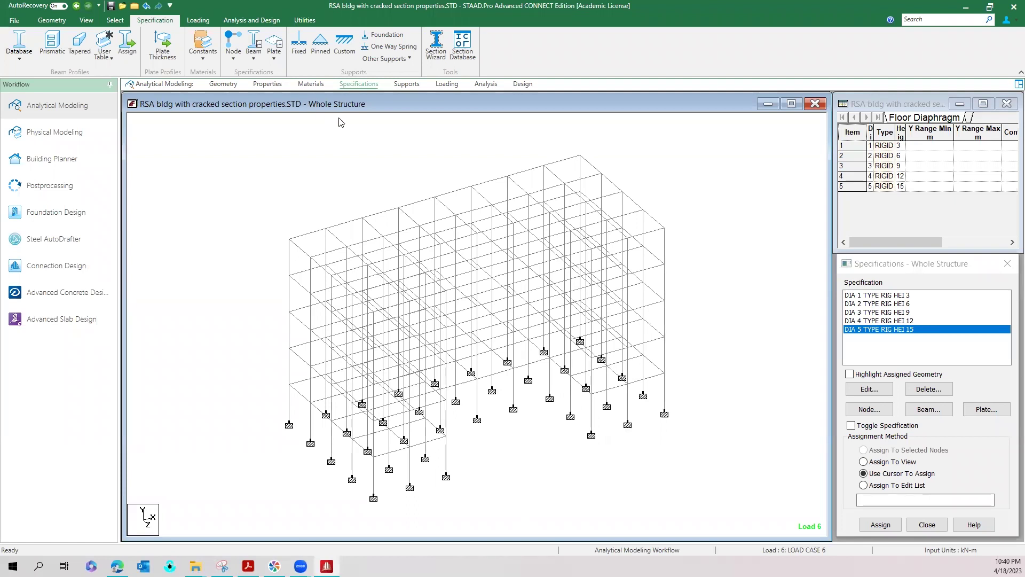
- Add an IS1893 2016 property reduction specification with RIY and RIZ of 0.7
{"action": "left_click", "coordinate": [310, 83]}
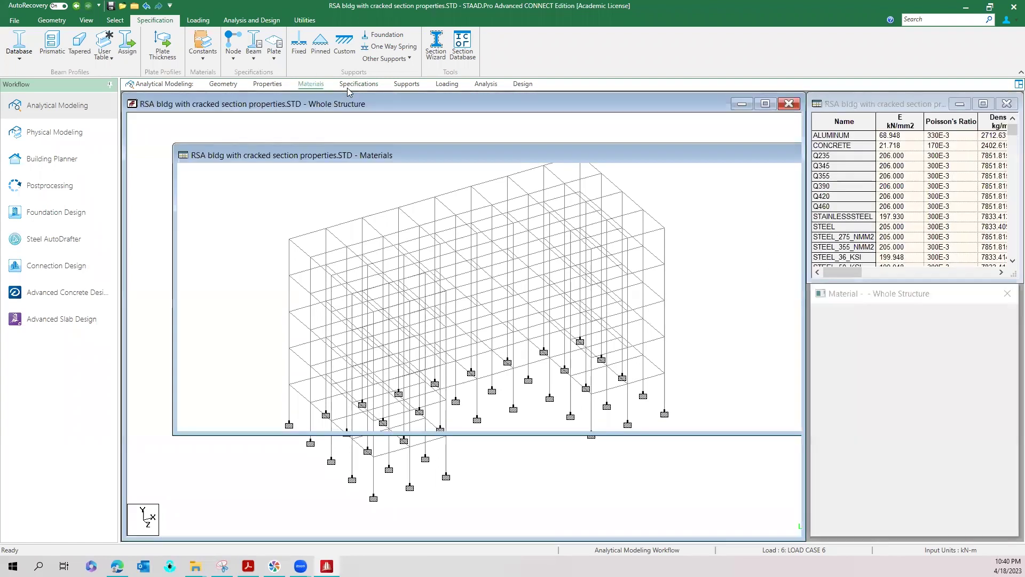
{"action": "left_click", "coordinate": [358, 86]}
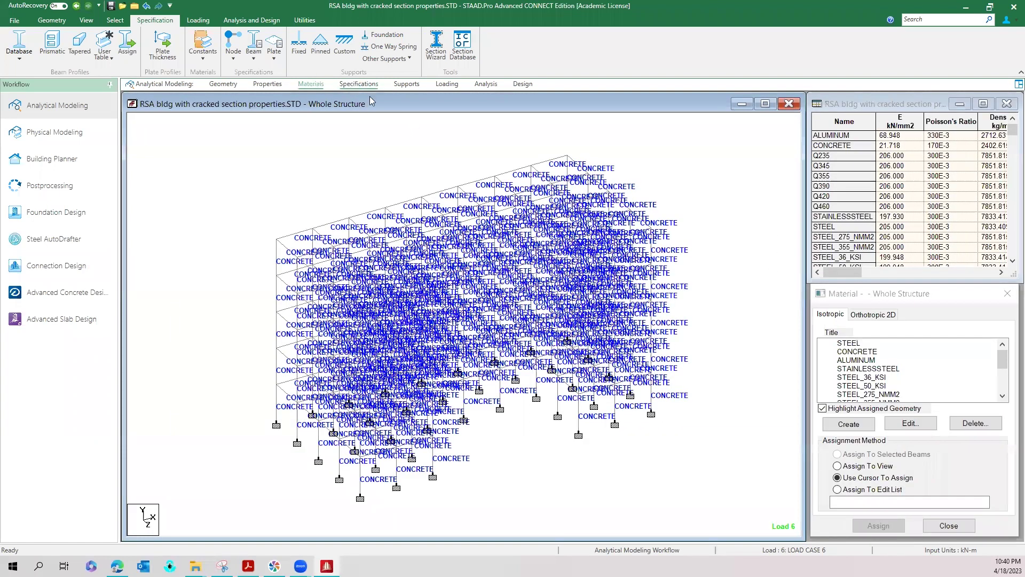
{"action": "left_click", "coordinate": [930, 410]}
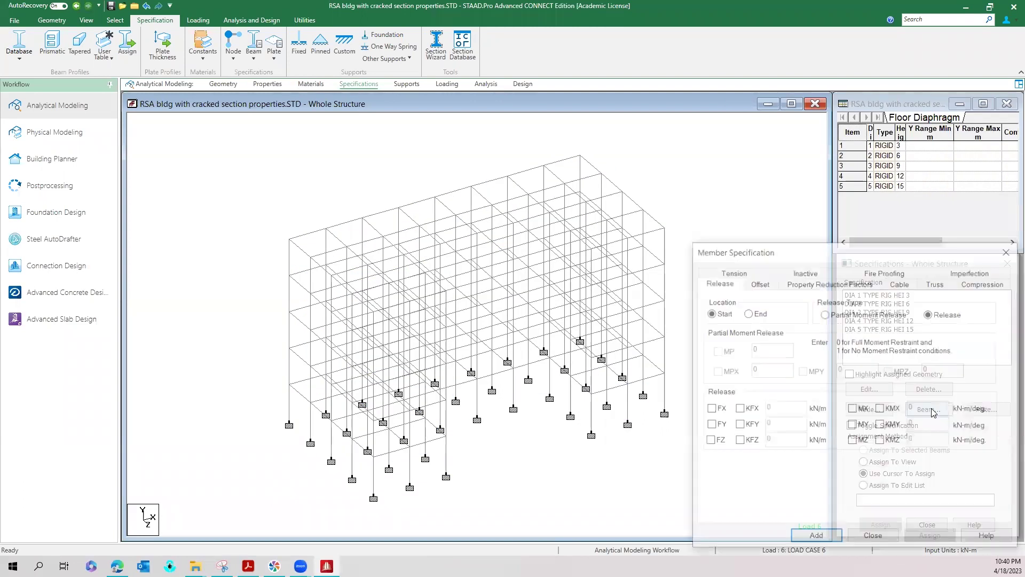
{"action": "left_click_drag", "start_coordinate": [842, 251], "coordinate": [479, 197]}
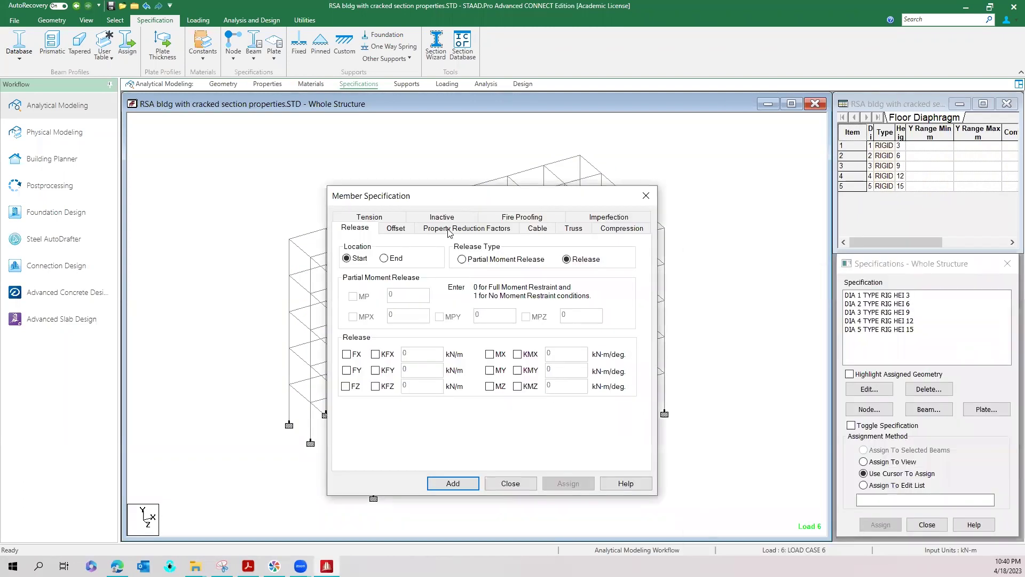
{"action": "left_click", "coordinate": [468, 229]}
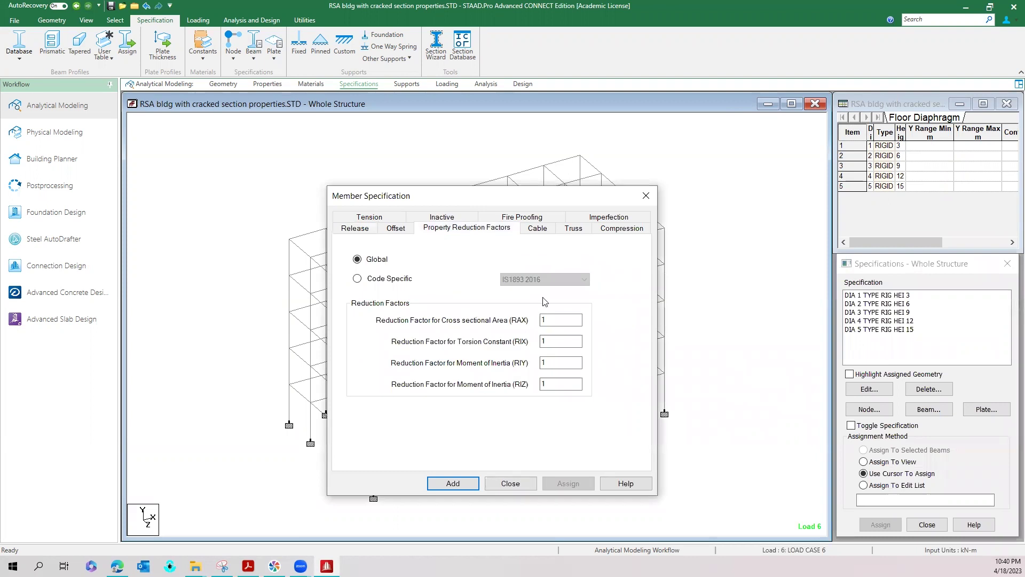
{"action": "left_click", "coordinate": [388, 281]}
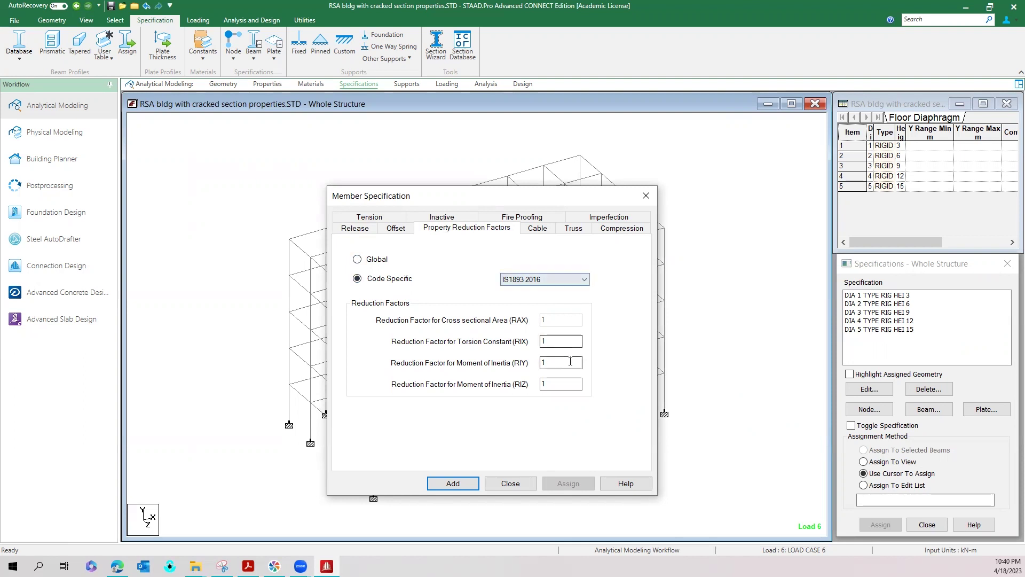
{"action": "left_click", "coordinate": [575, 281]}
{"action": "left_click", "coordinate": [575, 288]}
{"action": "double_click", "coordinate": [550, 363]}
{"action": "type", "text": "0.7"}
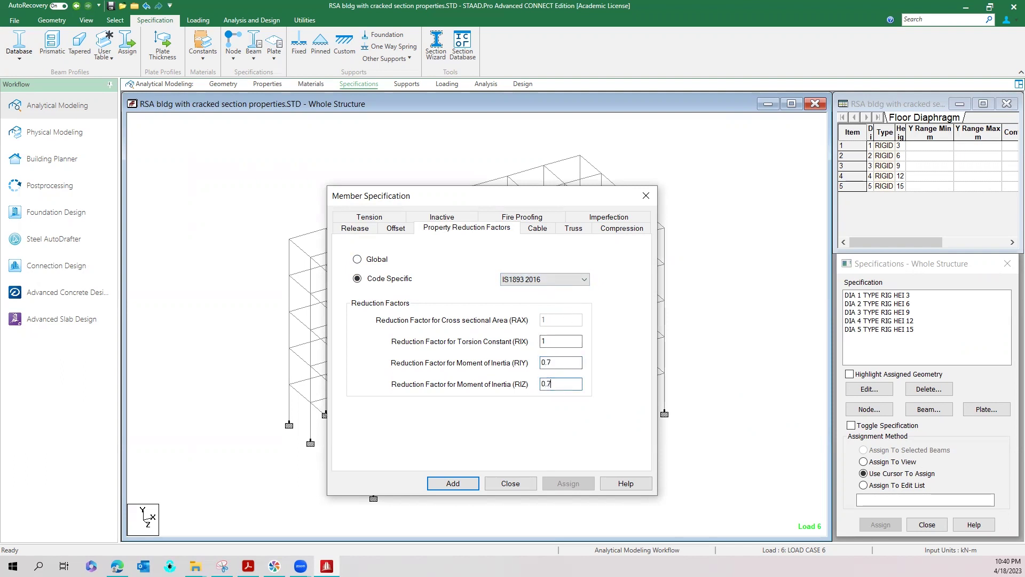
{"action": "left_click", "coordinate": [453, 483]}
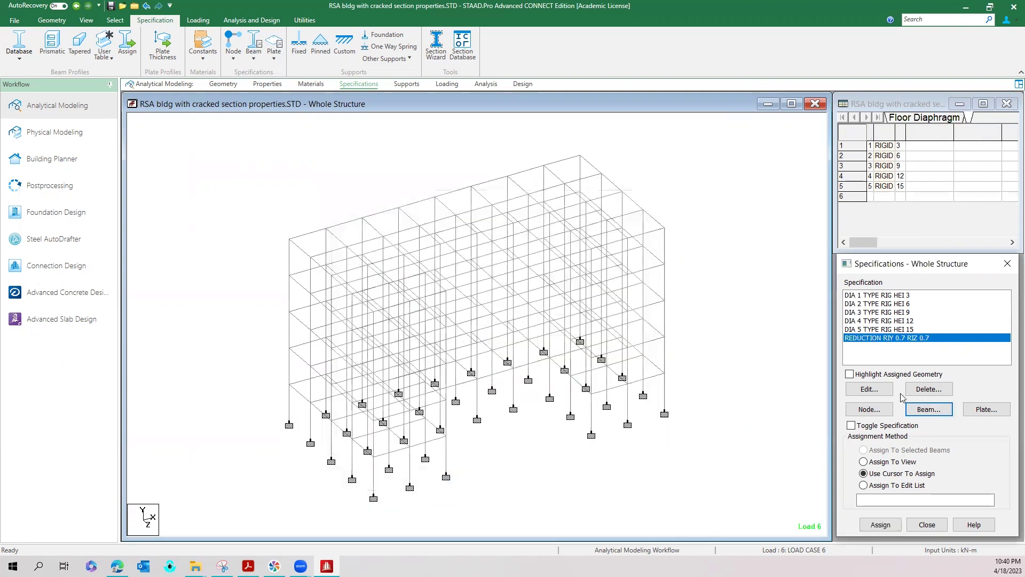
- Add a second IS1893 2016 property reduction specification with RIY and RIZ of 0.35
{"action": "left_click", "coordinate": [929, 409]}
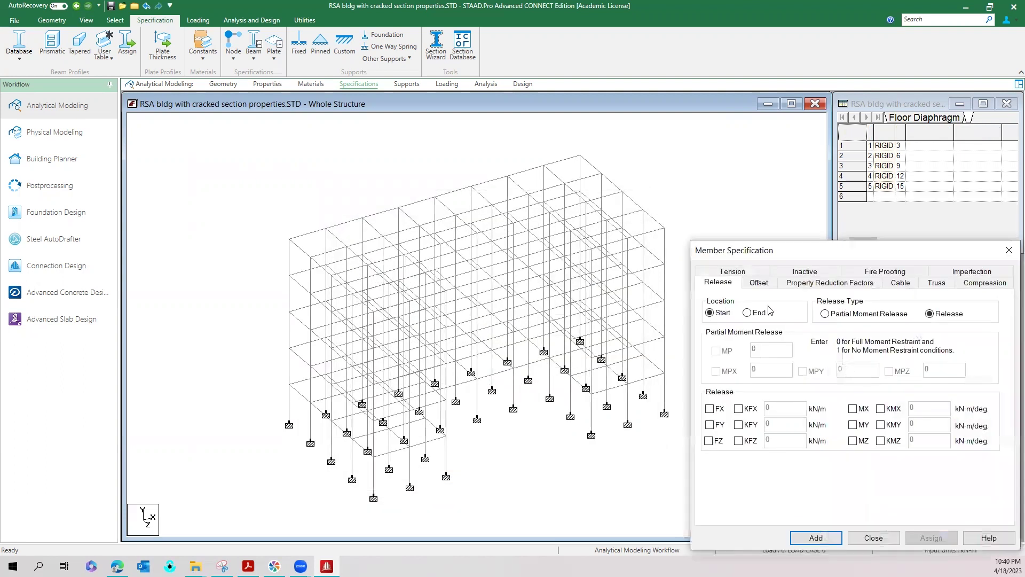
{"action": "left_click", "coordinate": [416, 212]}
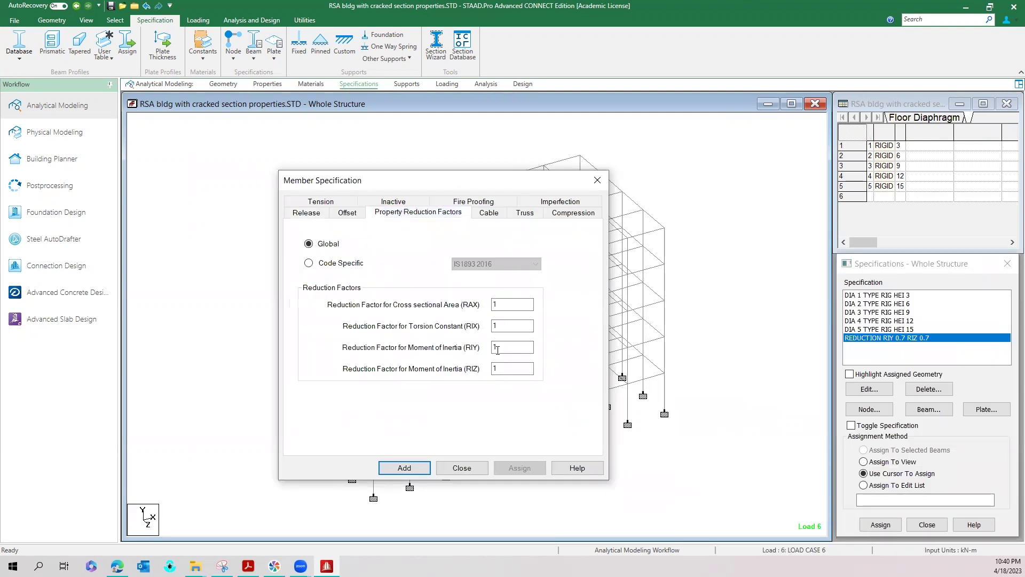
{"action": "double_click", "coordinate": [512, 347]}
{"action": "type", "text": "0.35"}
{"action": "key", "text": "Tab"}
{"action": "type", "text": "0."}
{"action": "left_click", "coordinate": [340, 264]}
{"action": "left_click", "coordinate": [534, 264]}
{"action": "left_click", "coordinate": [491, 274]}
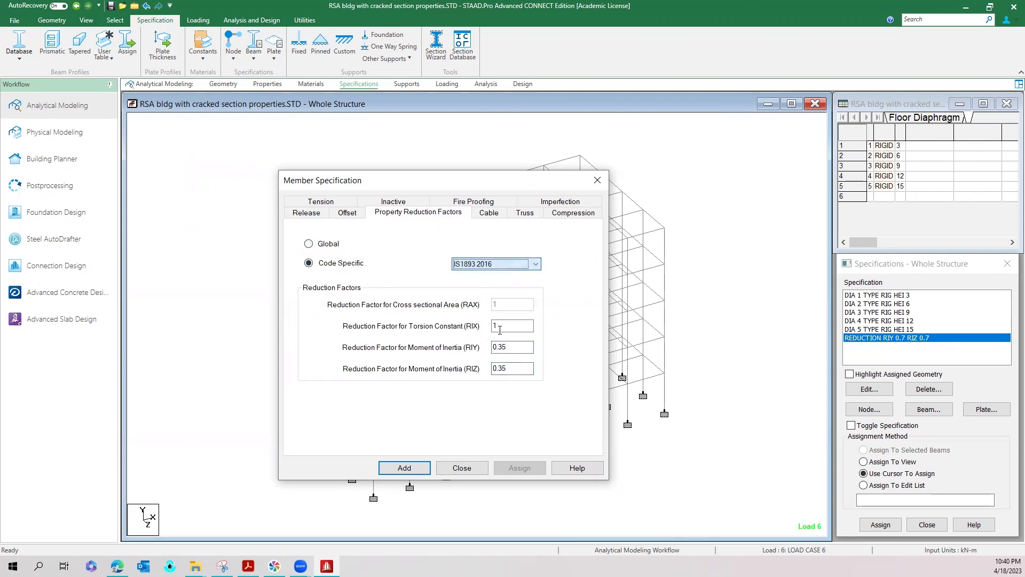
{"action": "left_click", "coordinate": [404, 468]}
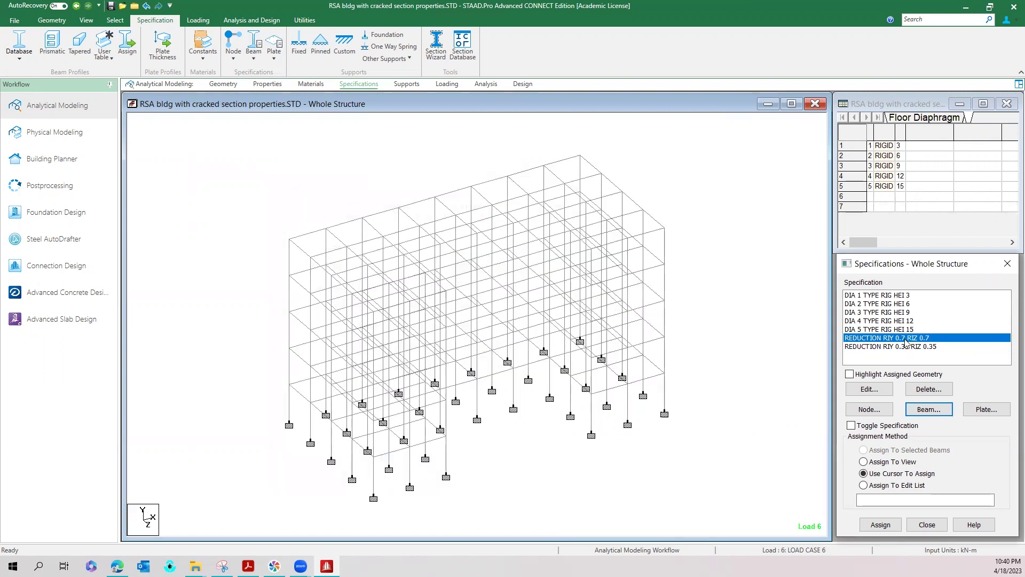
{"action": "left_click", "coordinate": [120, 23]}
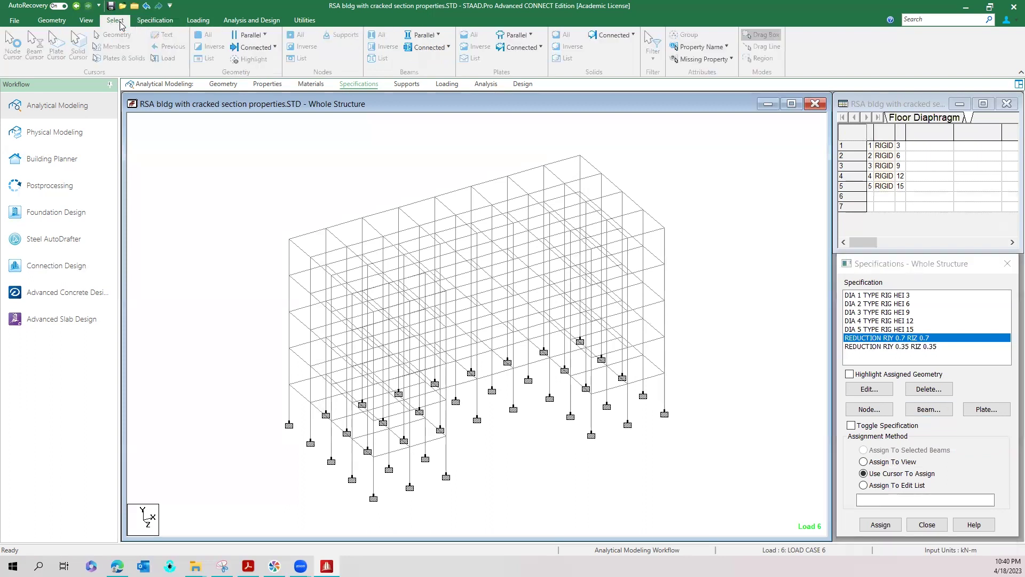
- Assign the 0.7 reduction specification to all beams parallel to Y (the columns)
{"action": "left_click", "coordinate": [435, 36]}
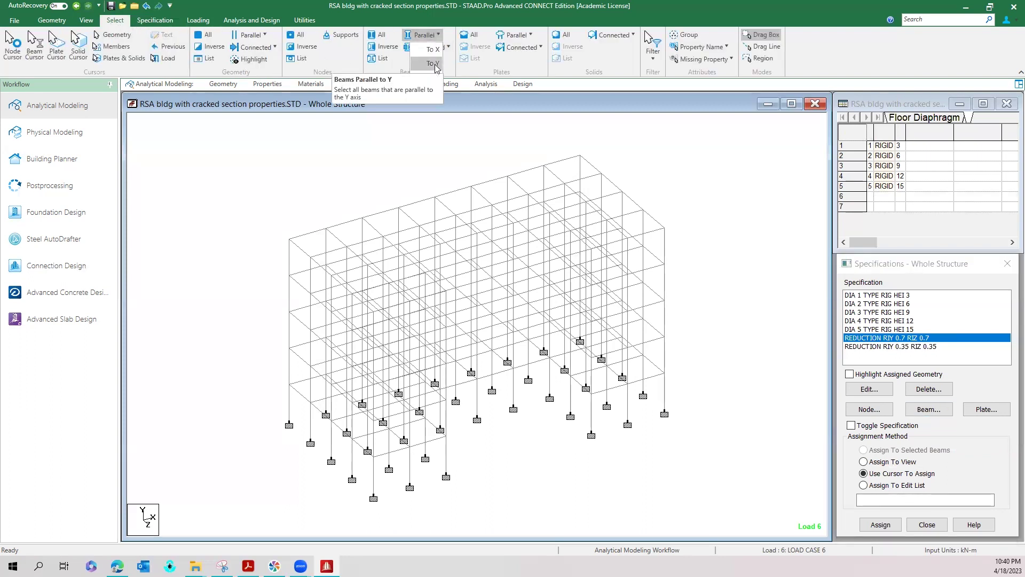
{"action": "left_click", "coordinate": [436, 64]}
{"action": "left_click", "coordinate": [877, 524]}
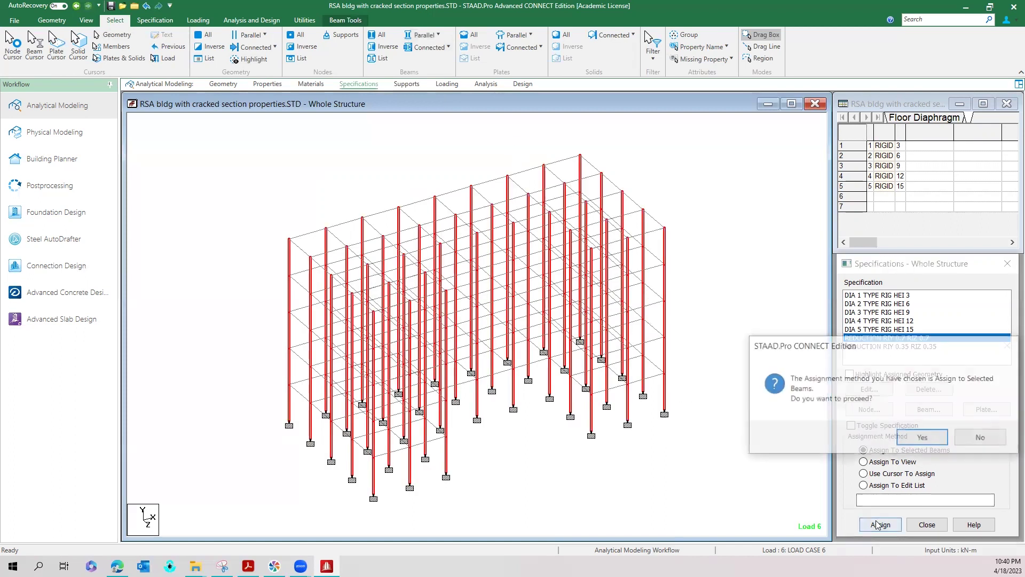
{"action": "left_click", "coordinate": [916, 437]}
{"action": "left_click", "coordinate": [916, 437]}
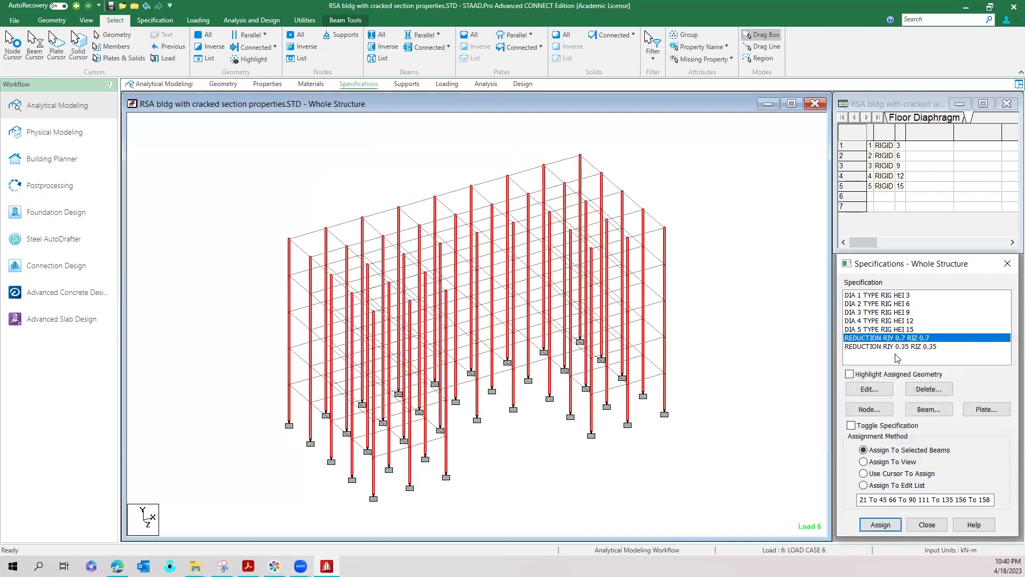
- Assign the 0.35 reduction specification to all beams parallel to X
{"action": "left_click", "coordinate": [897, 347]}
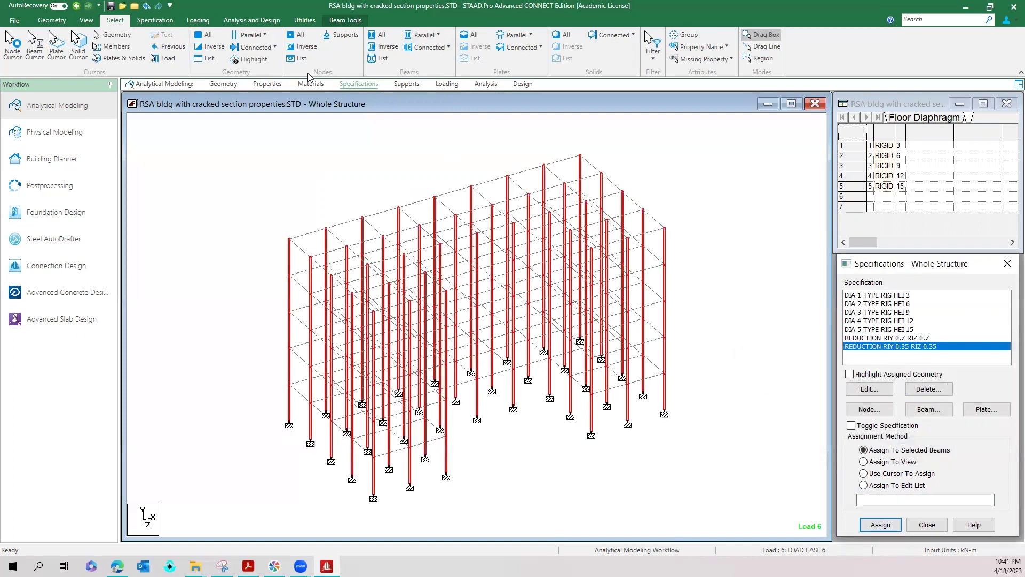
{"action": "left_click", "coordinate": [423, 35]}
{"action": "left_click", "coordinate": [424, 35]}
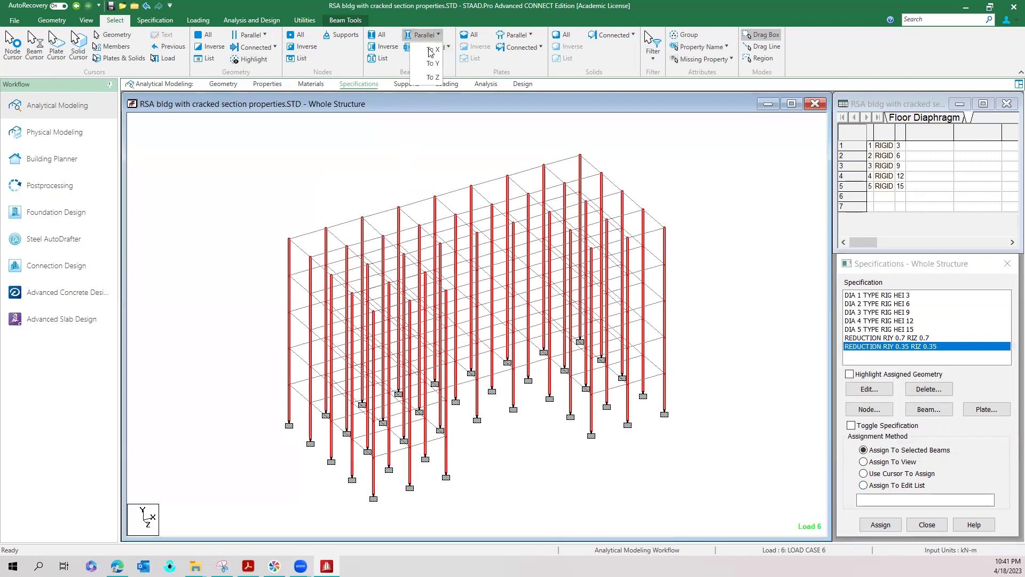
{"action": "left_click", "coordinate": [431, 50]}
{"action": "left_click", "coordinate": [416, 156]}
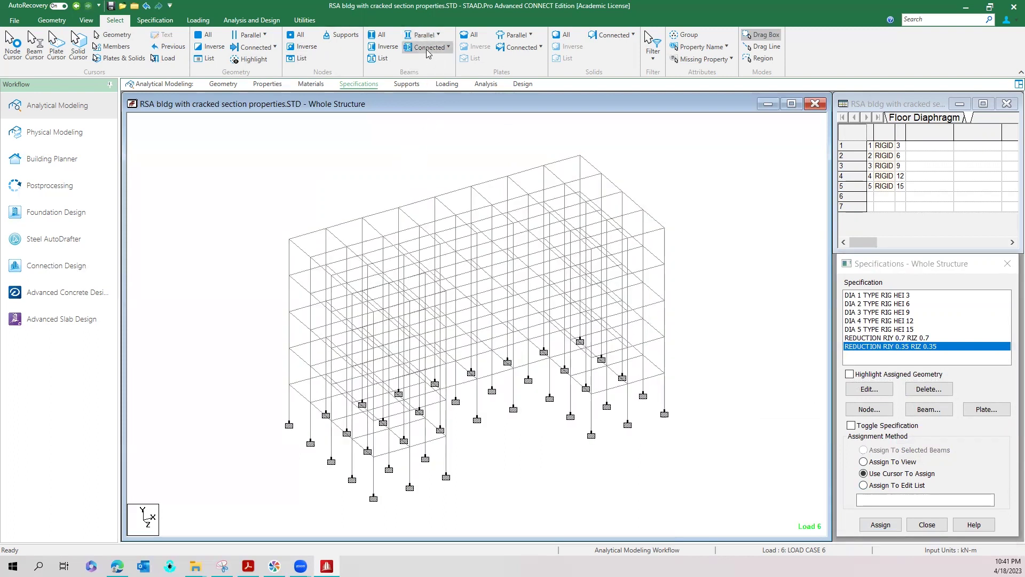
{"action": "left_click", "coordinate": [425, 36]}
{"action": "left_click", "coordinate": [431, 53]}
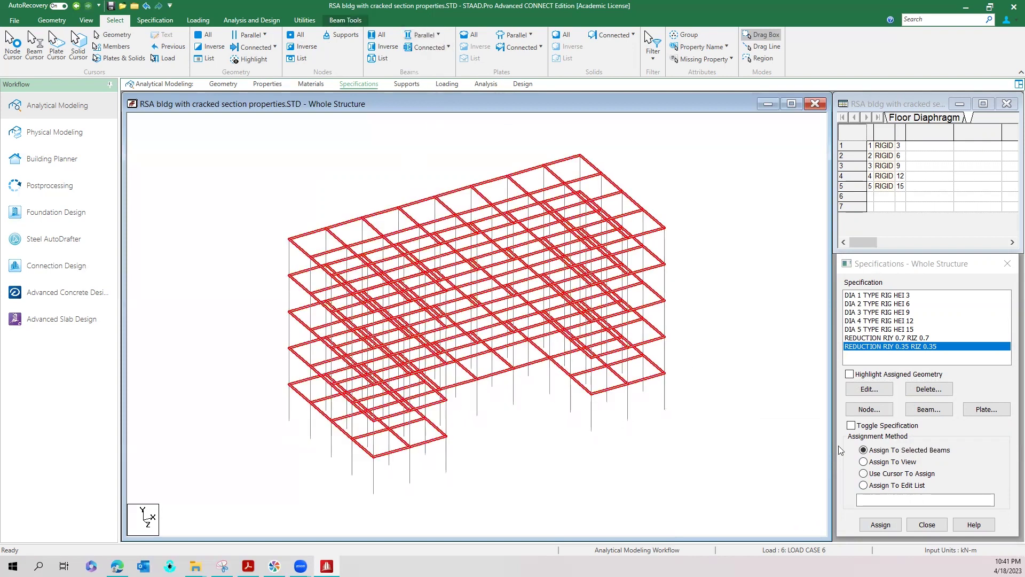
{"action": "left_click", "coordinate": [880, 524]}
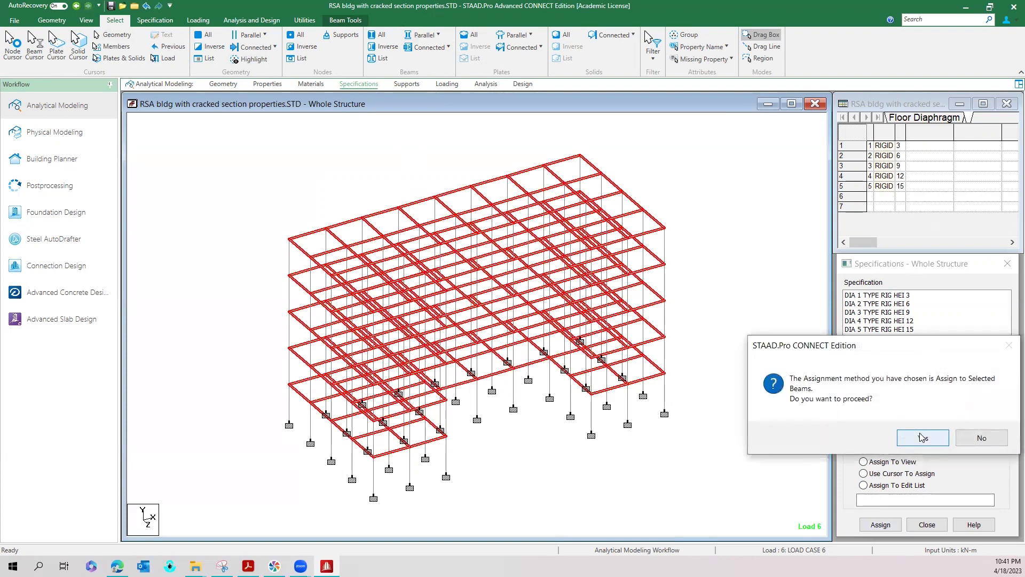
{"action": "left_click", "coordinate": [918, 441]}
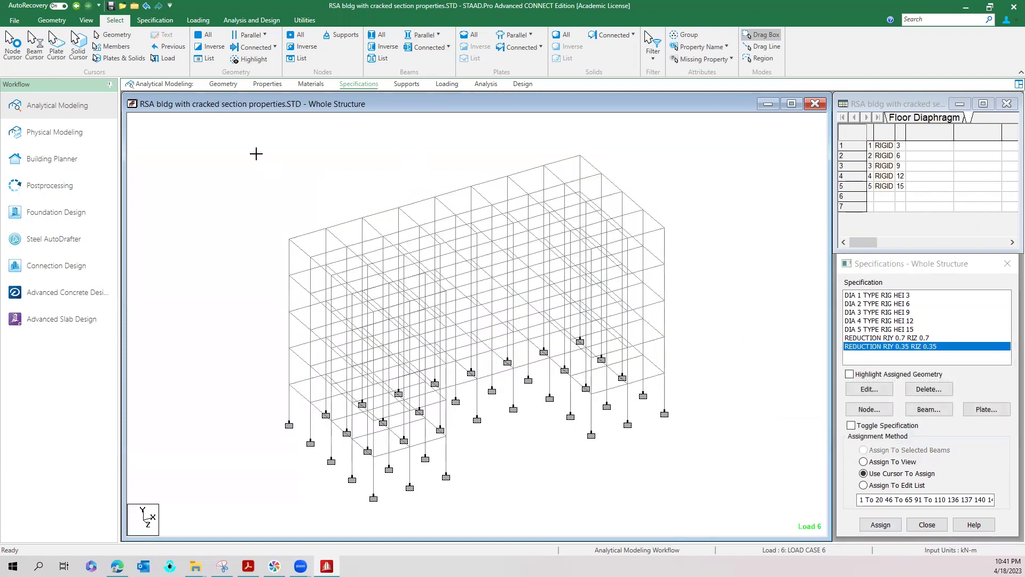
- Expand load cases 1 EQX, 2 EQZ and LOAD CASE 6 to show the SPECTRUM CQC entry
{"action": "left_click", "coordinate": [449, 85]}
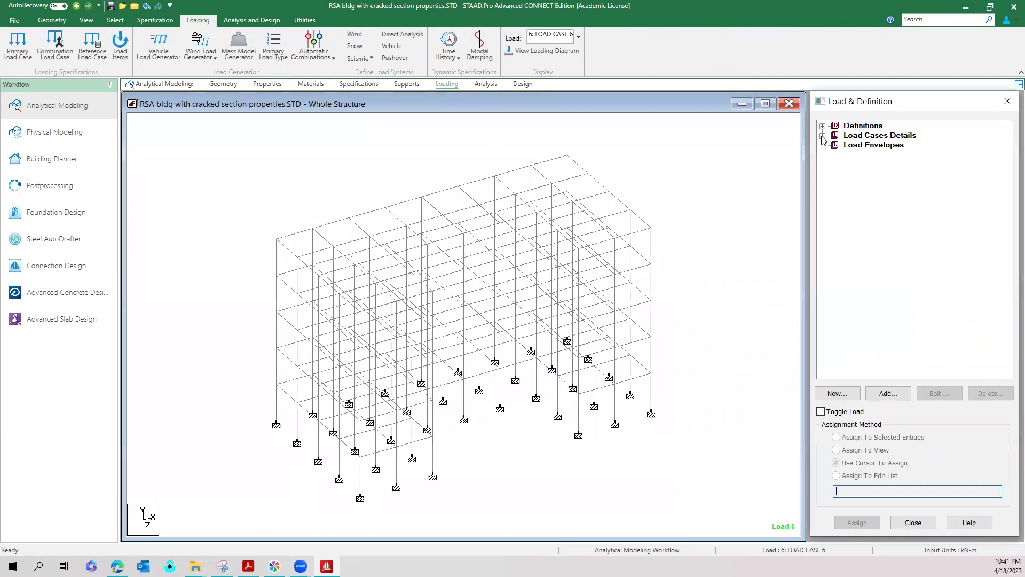
{"action": "left_click", "coordinate": [823, 137]}
{"action": "mouse_move", "coordinate": [656, 325]}
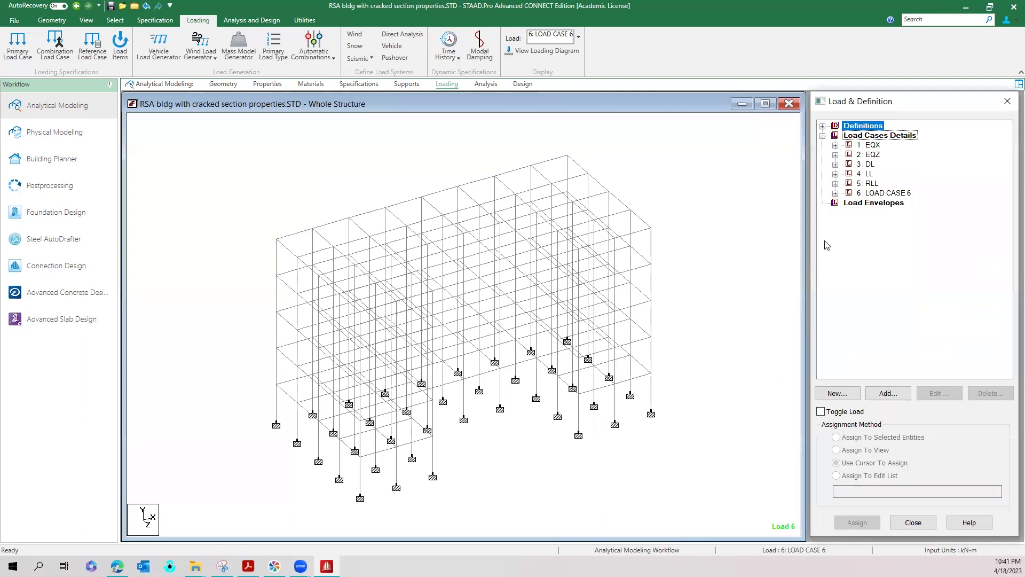
{"action": "left_click", "coordinate": [868, 145]}
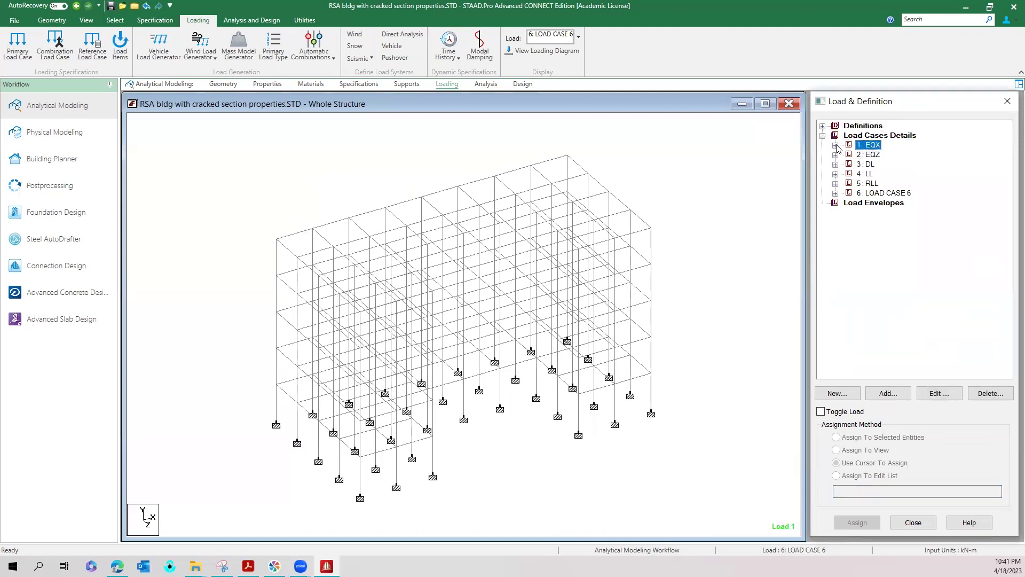
{"action": "left_click", "coordinate": [835, 145]}
{"action": "left_click", "coordinate": [835, 164]}
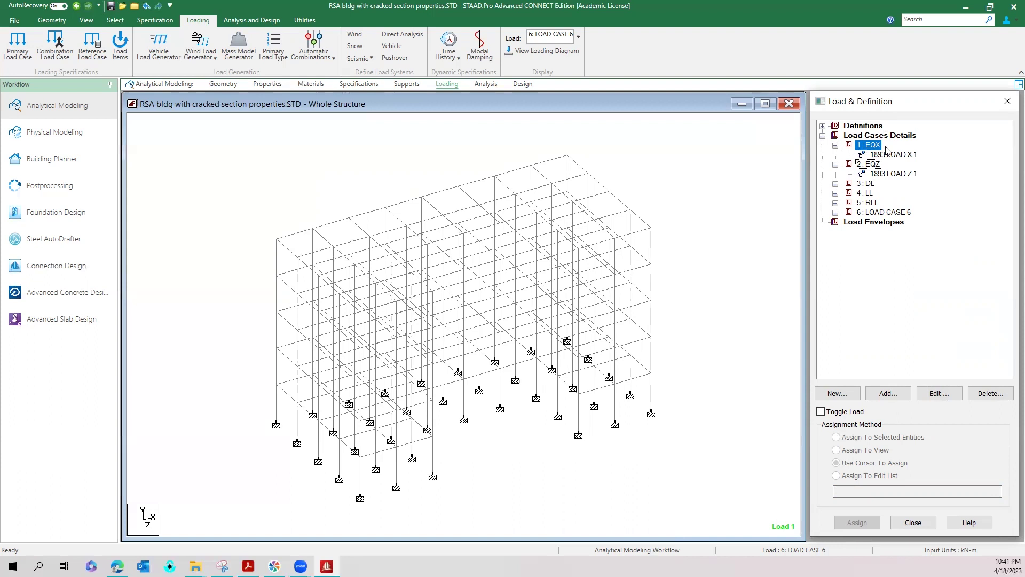
{"action": "left_click", "coordinate": [835, 213]}
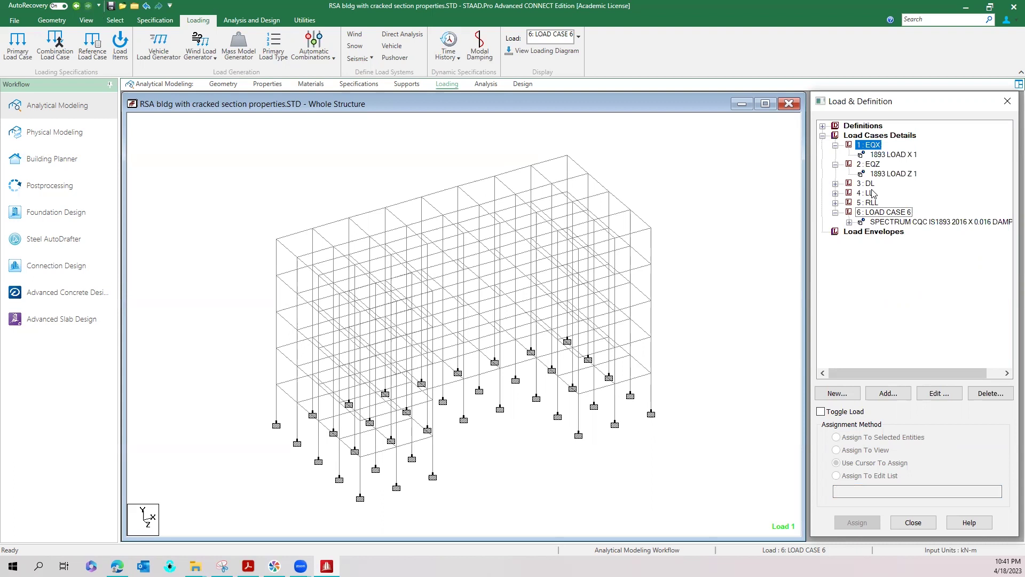
{"action": "left_click", "coordinate": [343, 179]}
- Save and run the analysis of the cracked-section model, then close the finished analysis output
{"action": "left_click", "coordinate": [249, 20]}
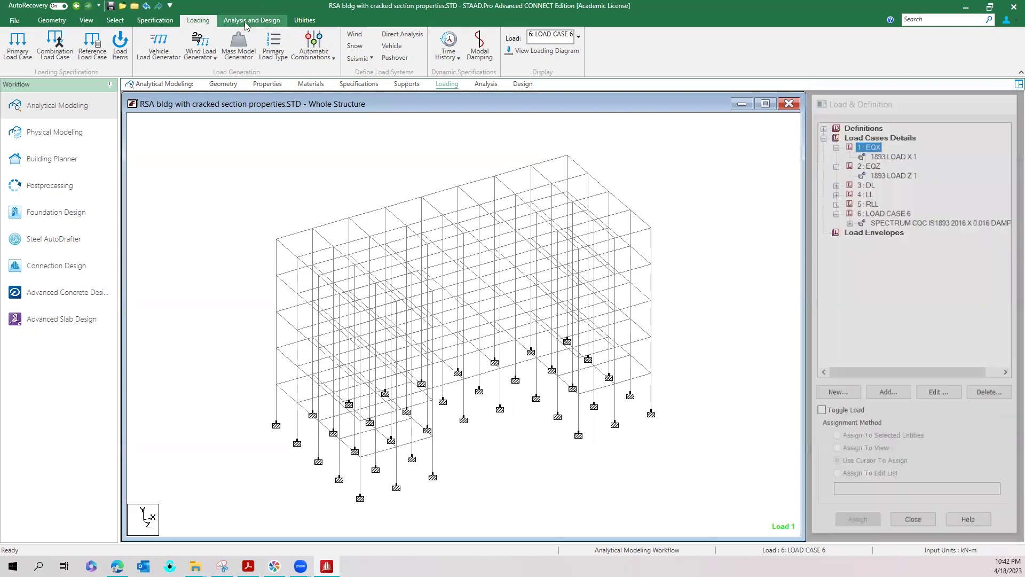
{"action": "left_click", "coordinate": [286, 174]}
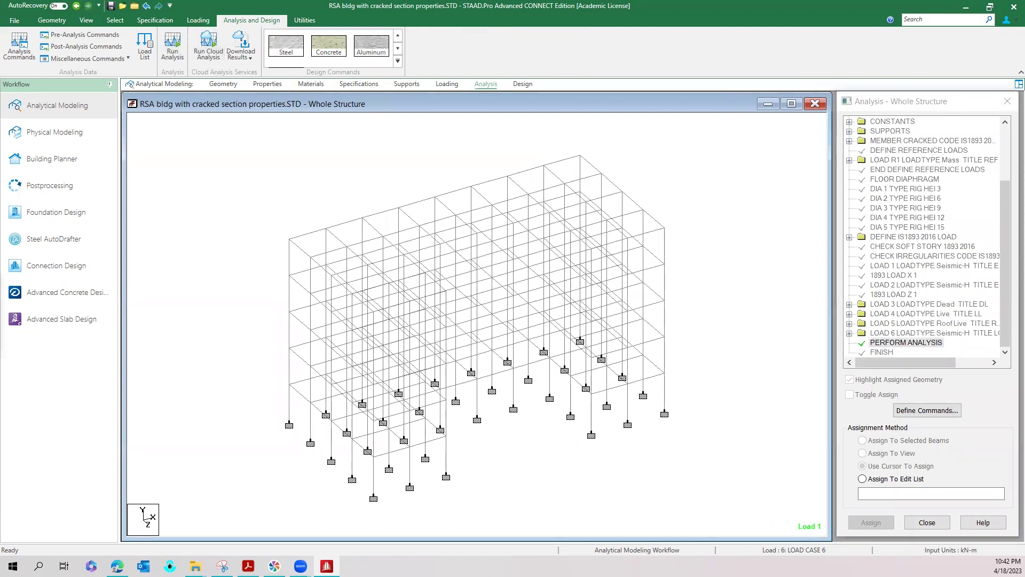
{"action": "key", "text": "ctrl+F5"}
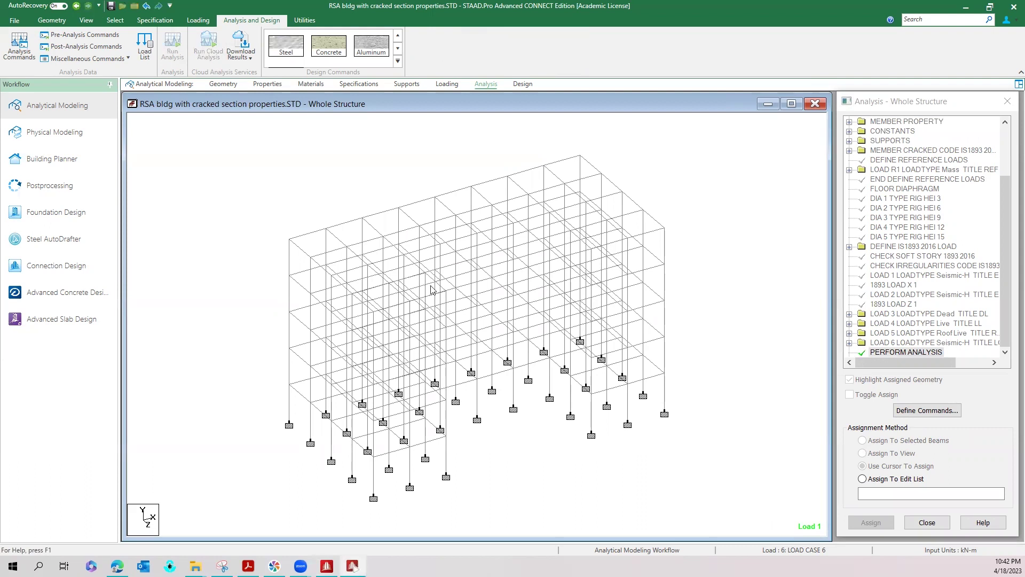
{"action": "mouse_move", "coordinate": [498, 292]}
{"action": "left_click", "coordinate": [352, 567]}
{"action": "left_click", "coordinate": [547, 338]}
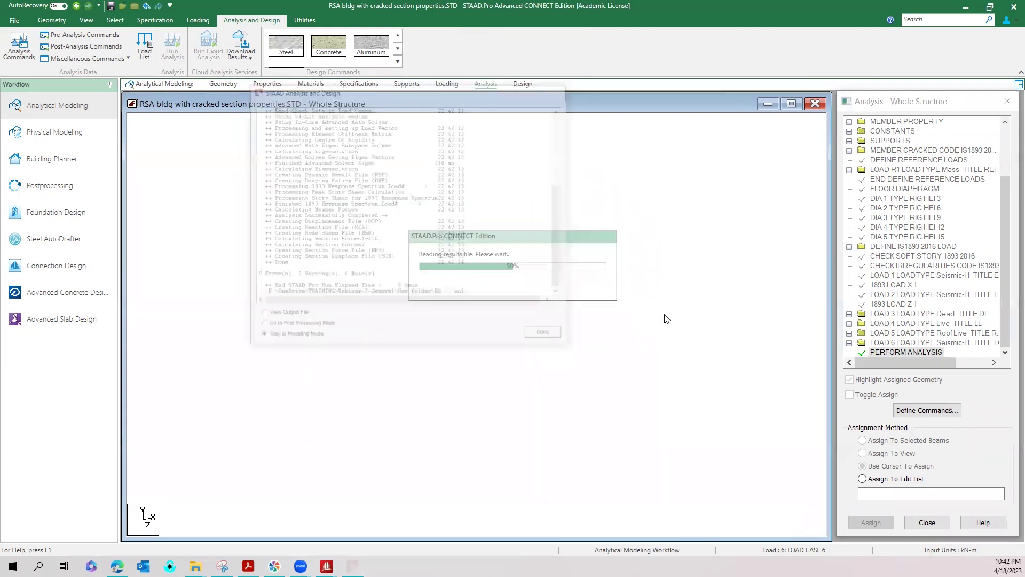
- Generate the node displacement table from node 270's details for the model's load cases
{"action": "right_click", "coordinate": [691, 308]}
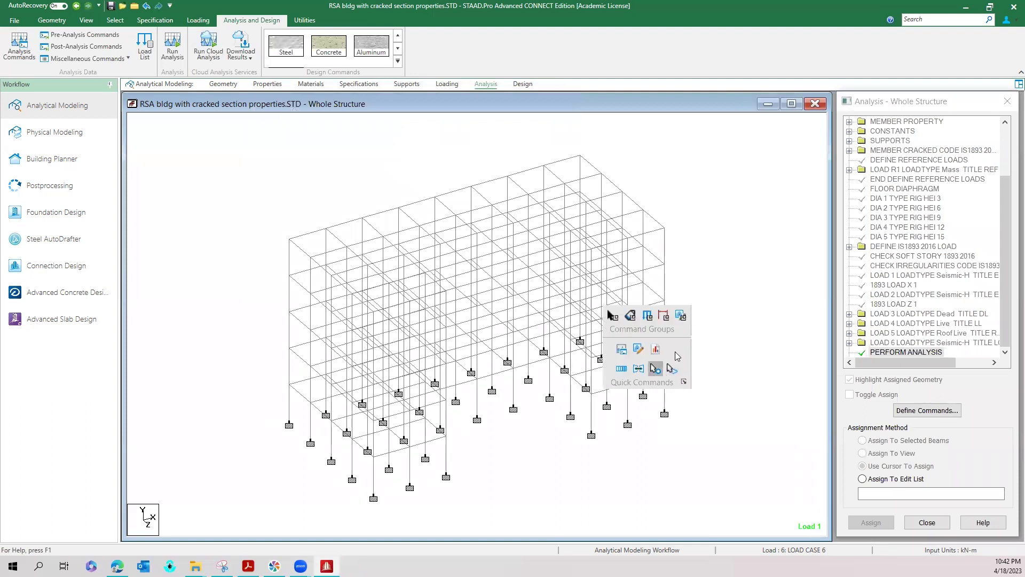
{"action": "double_click", "coordinate": [664, 228]}
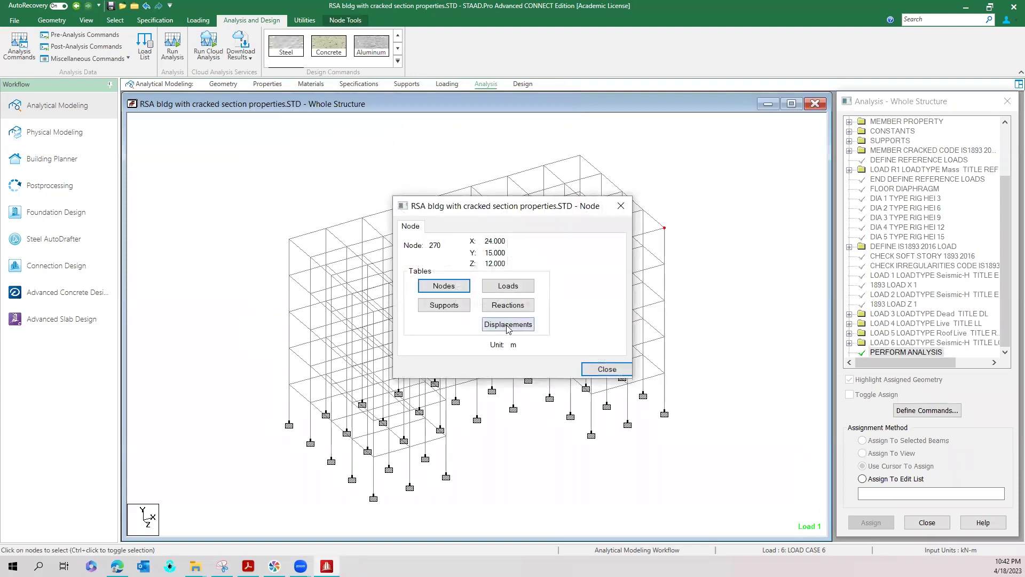
{"action": "left_click", "coordinate": [508, 326]}
{"action": "left_click", "coordinate": [513, 392]}
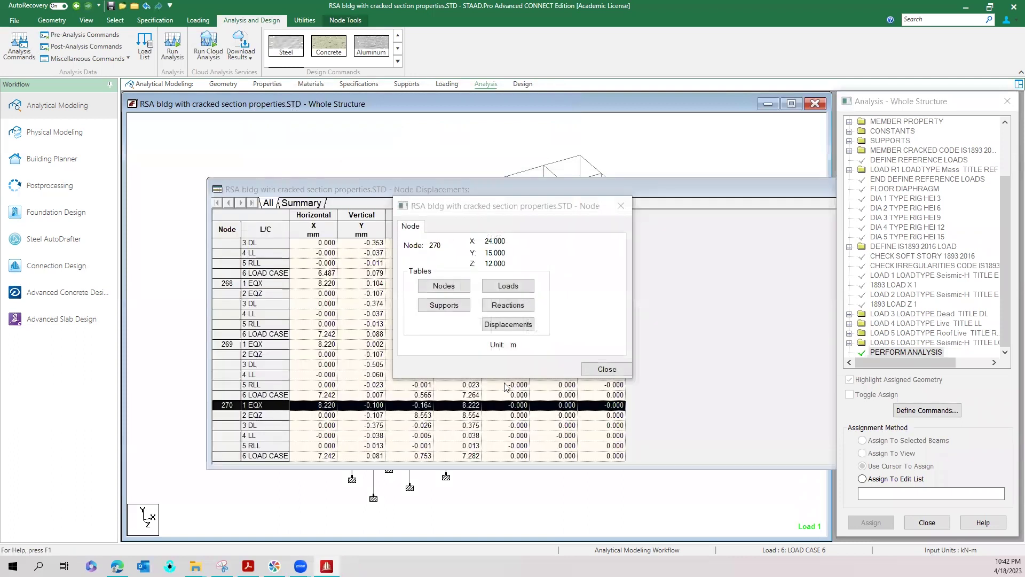
{"action": "left_click", "coordinate": [622, 368]}
- Review the Summary and All displacement tabs, inspecting node 146's EQX, EQZ and LOAD CASE 6 rows
{"action": "left_click", "coordinate": [295, 203]}
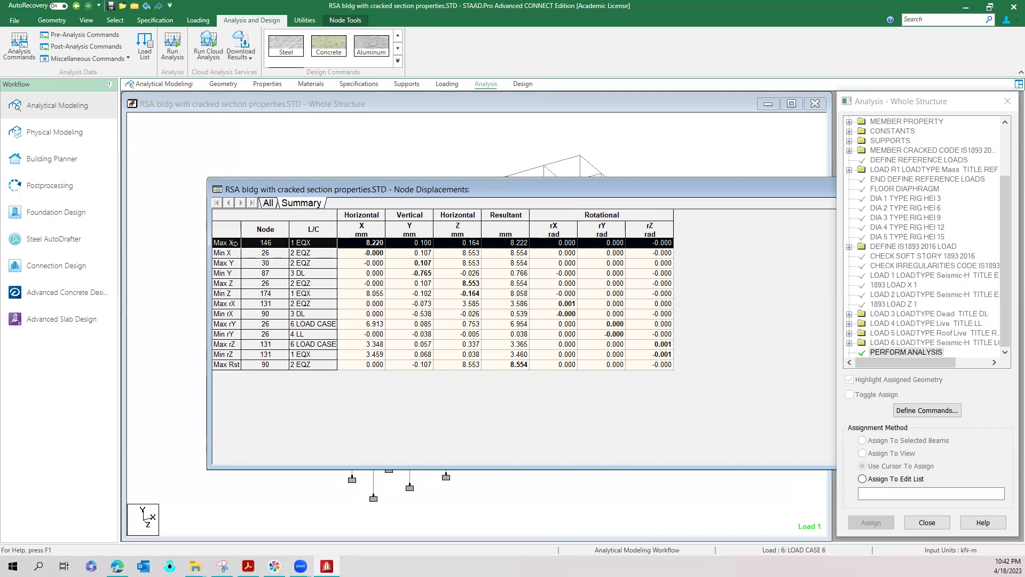
{"action": "left_click", "coordinate": [266, 203]}
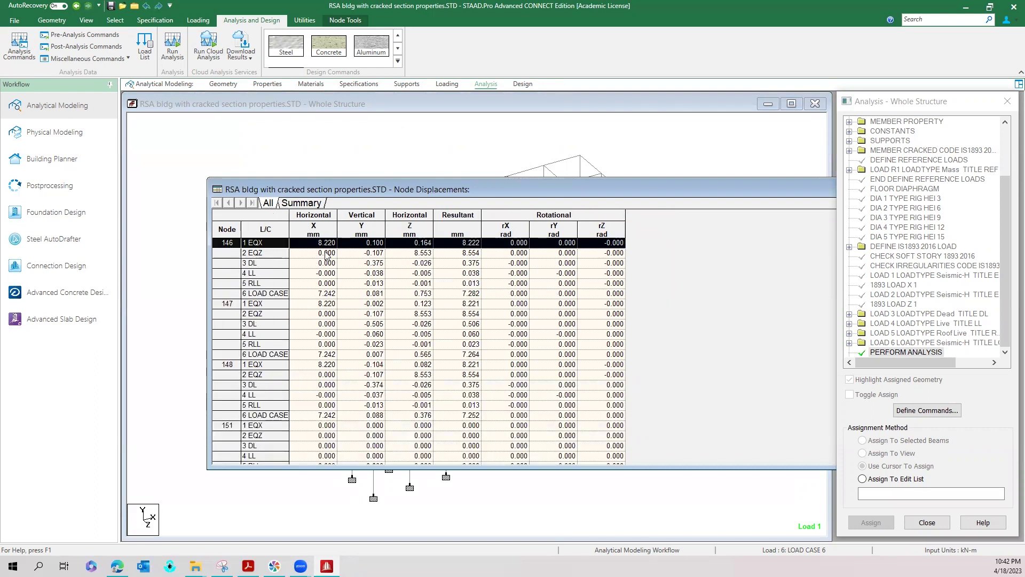
{"action": "left_click", "coordinate": [276, 254]}
{"action": "left_click", "coordinate": [275, 245]}
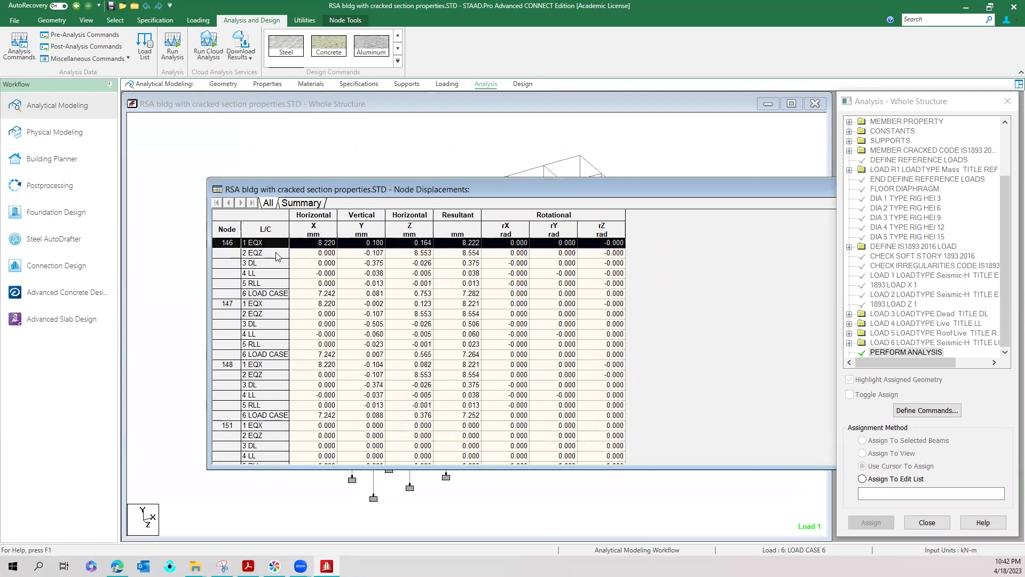
{"action": "left_click", "coordinate": [330, 250]}
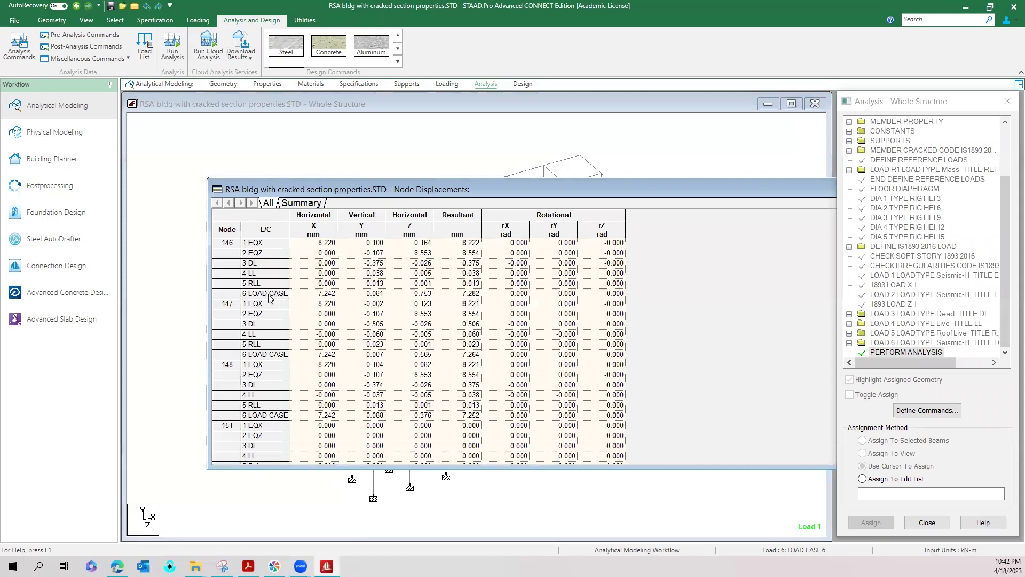
{"action": "left_click", "coordinate": [225, 294]}
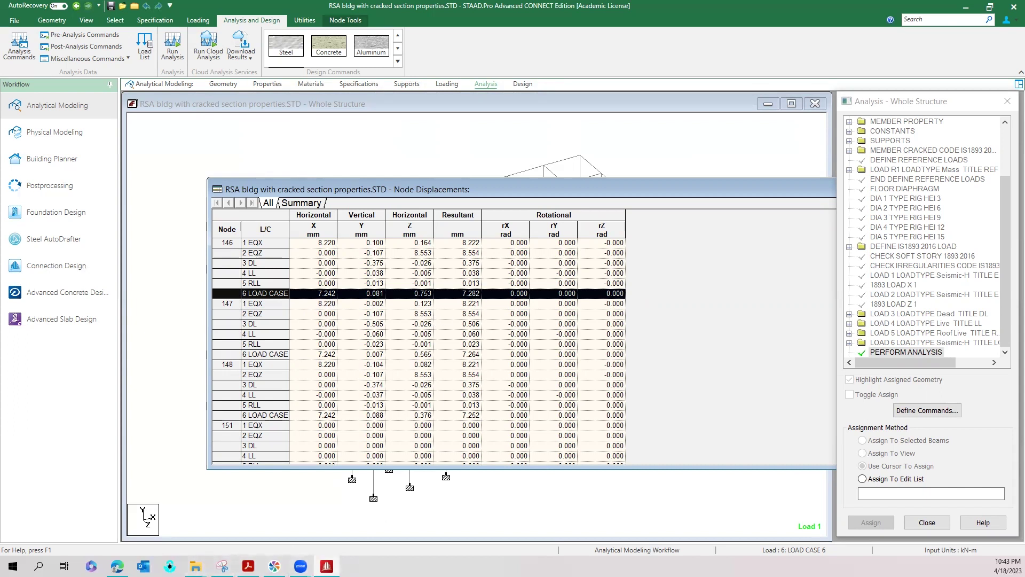
- Open RSA bldg1.STD from the STAAD.Pro start page
{"action": "mouse_move", "coordinate": [327, 565]}
{"action": "left_click", "coordinate": [327, 507]}
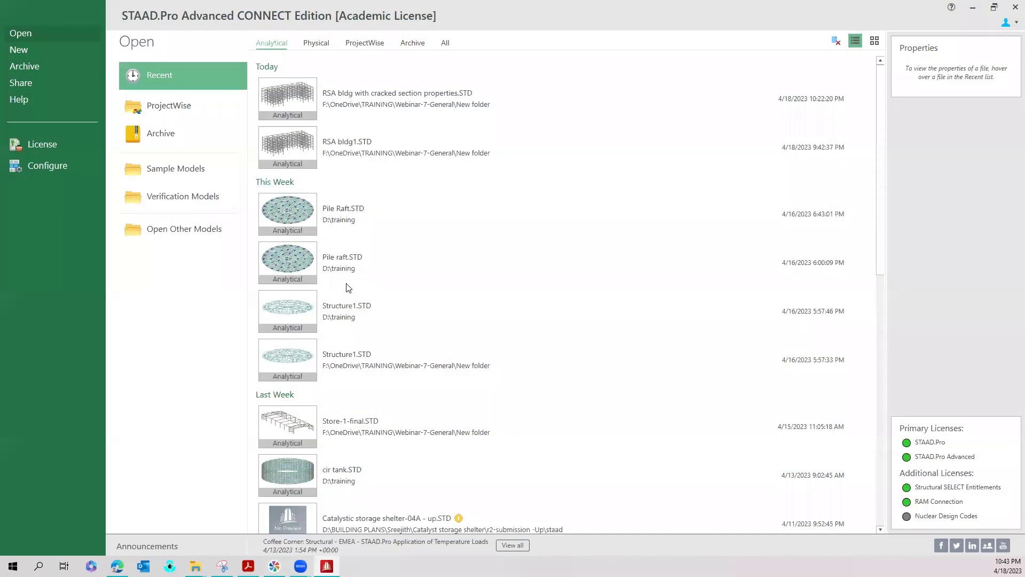
{"action": "left_click", "coordinate": [295, 160]}
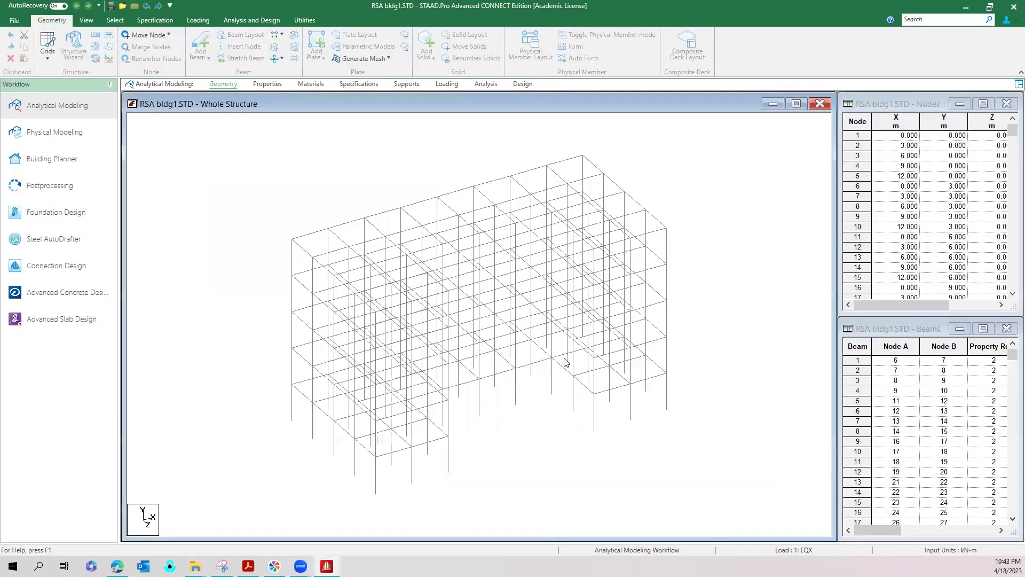
- Open node 270's details from the Specifications page
{"action": "left_click", "coordinate": [355, 85]}
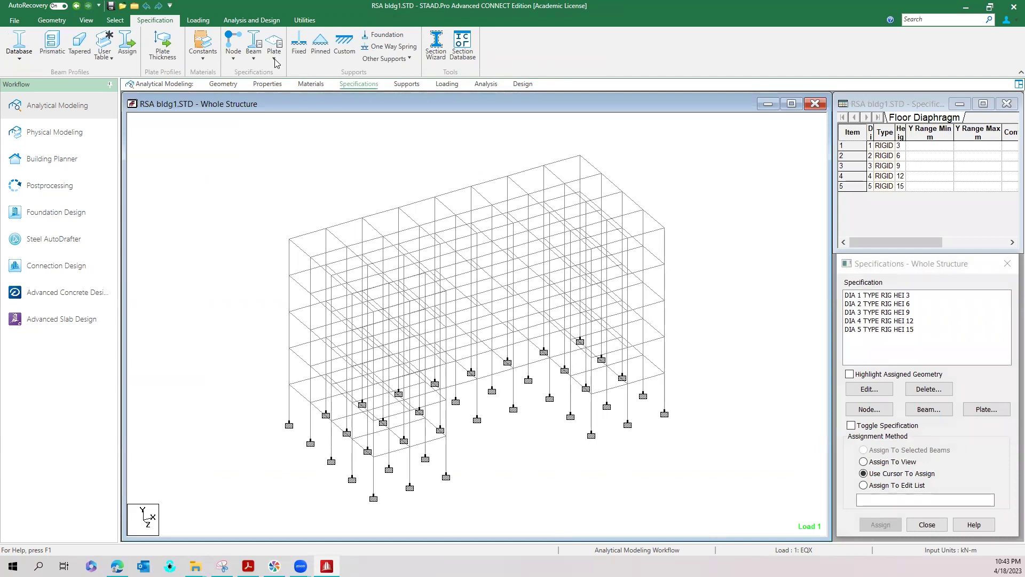
{"action": "right_click", "coordinate": [539, 278]}
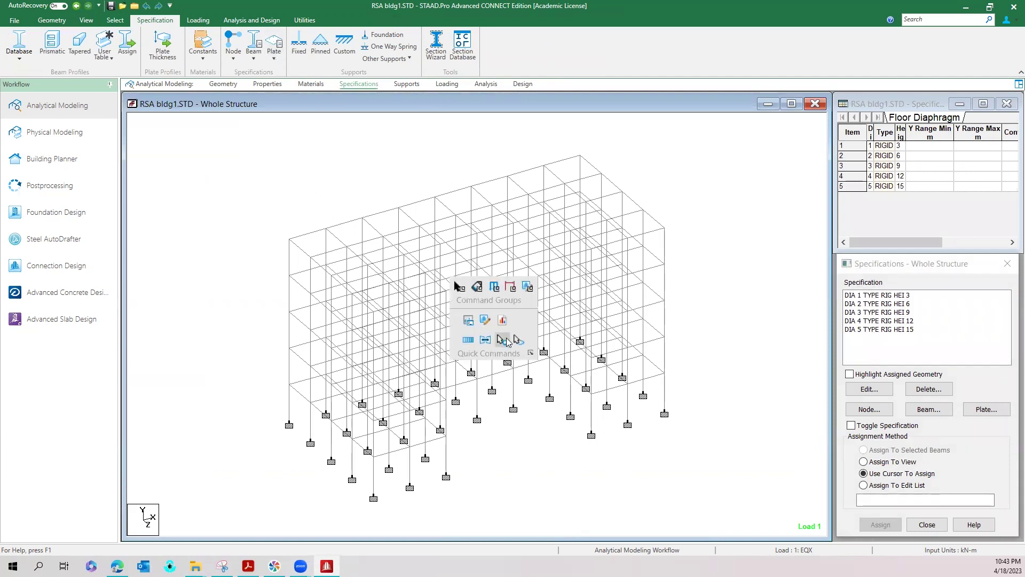
{"action": "double_click", "coordinate": [664, 227]}
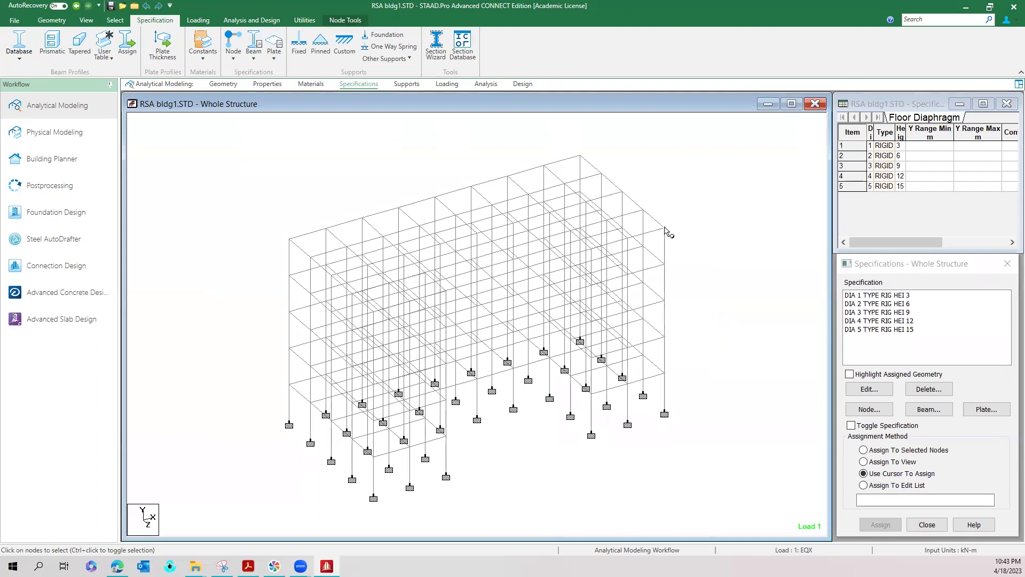
- Show displacements for all six load cases and select node 146's LOAD CASE 6, DL, LL and RLL rows
{"action": "left_click", "coordinate": [505, 326]}
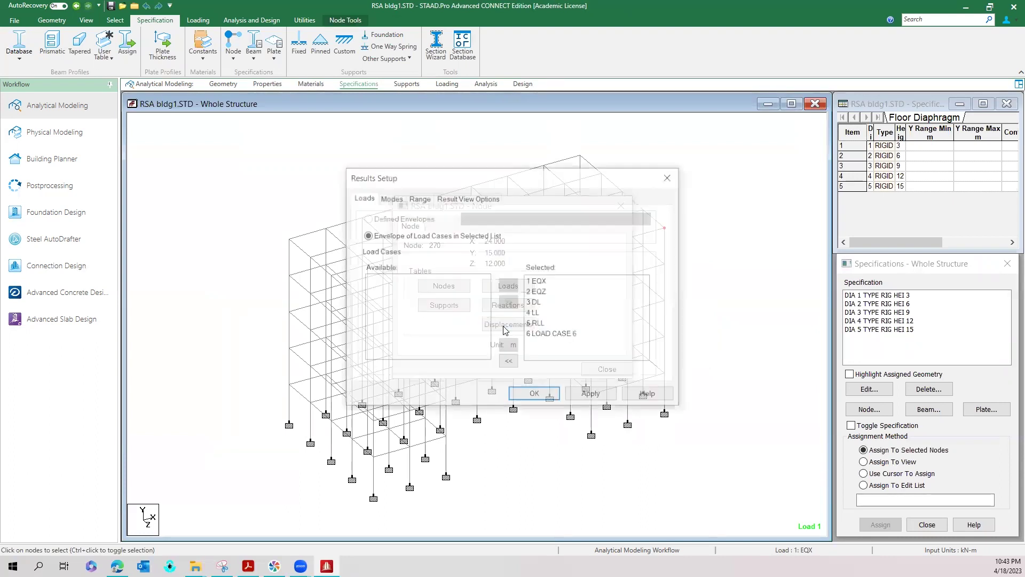
{"action": "left_click", "coordinate": [534, 395]}
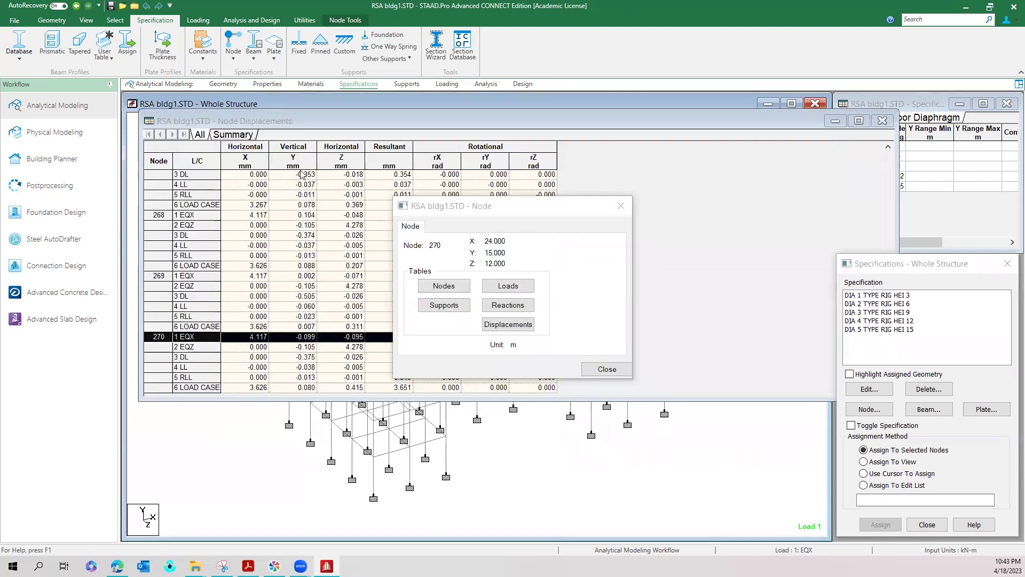
{"action": "left_click", "coordinate": [233, 135]}
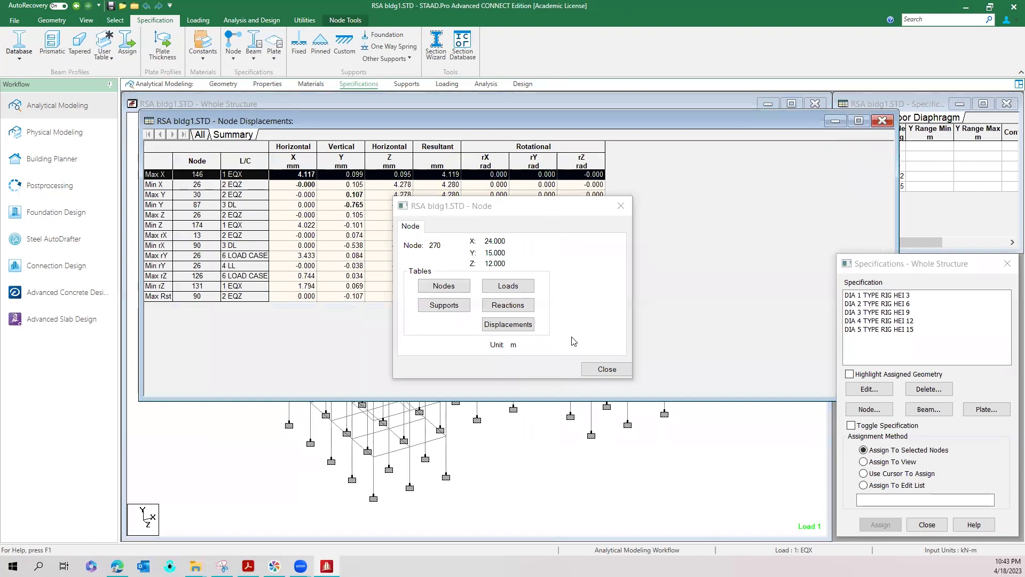
{"action": "left_click", "coordinate": [599, 369]}
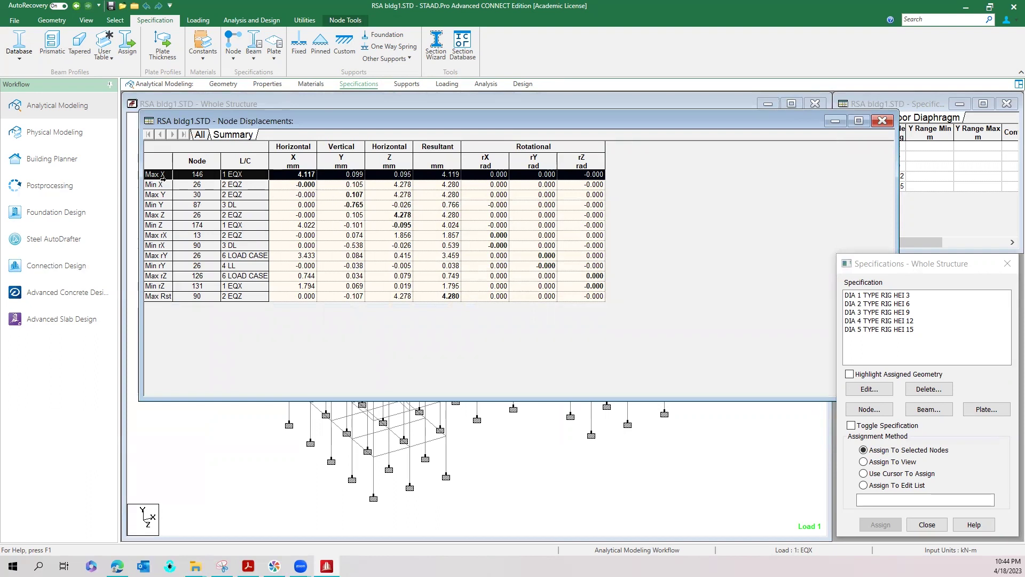
{"action": "left_click", "coordinate": [199, 134]}
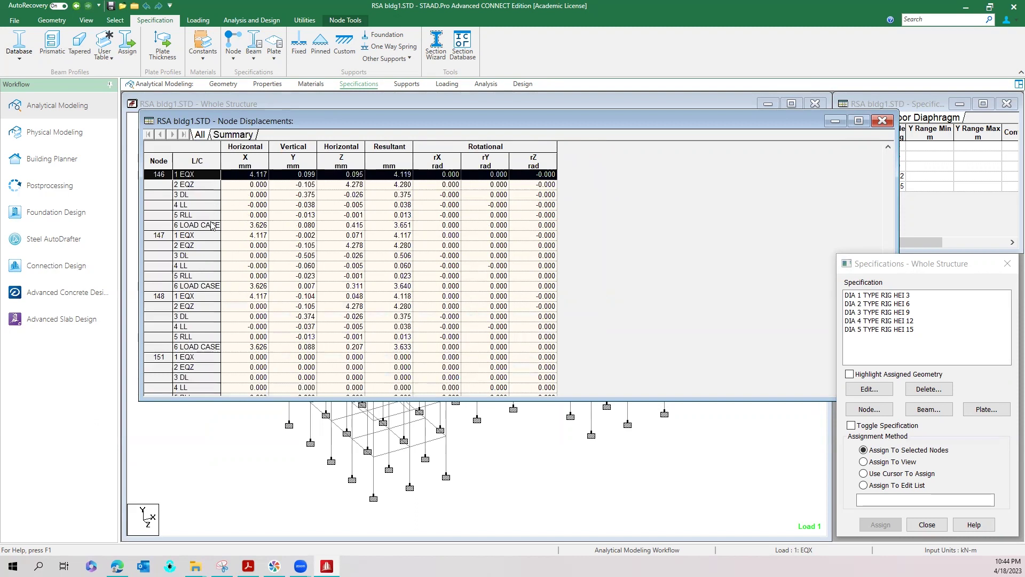
{"action": "left_click", "coordinate": [166, 225]}
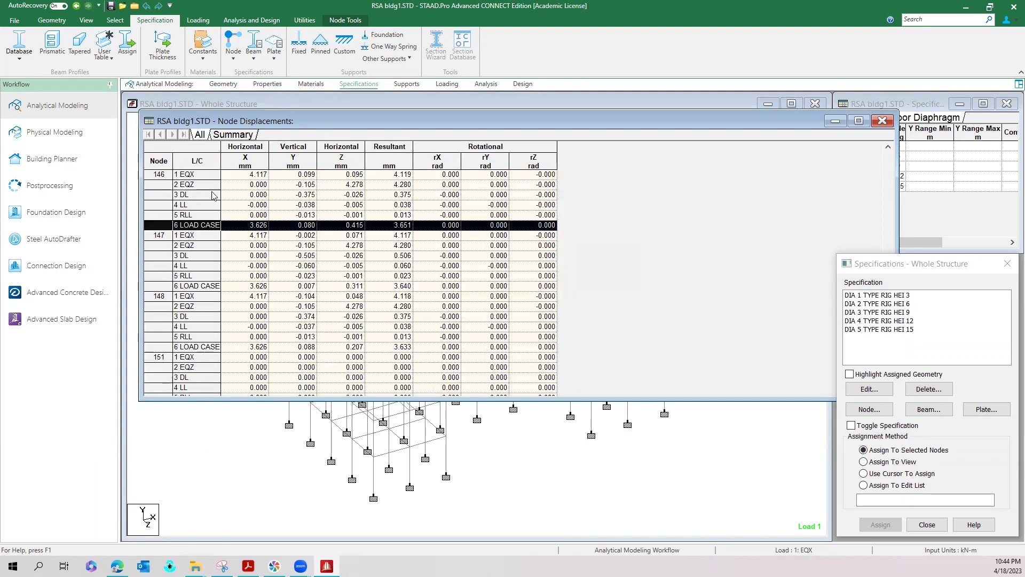
{"action": "left_click_drag", "start_coordinate": [204, 196], "coordinate": [203, 217]}
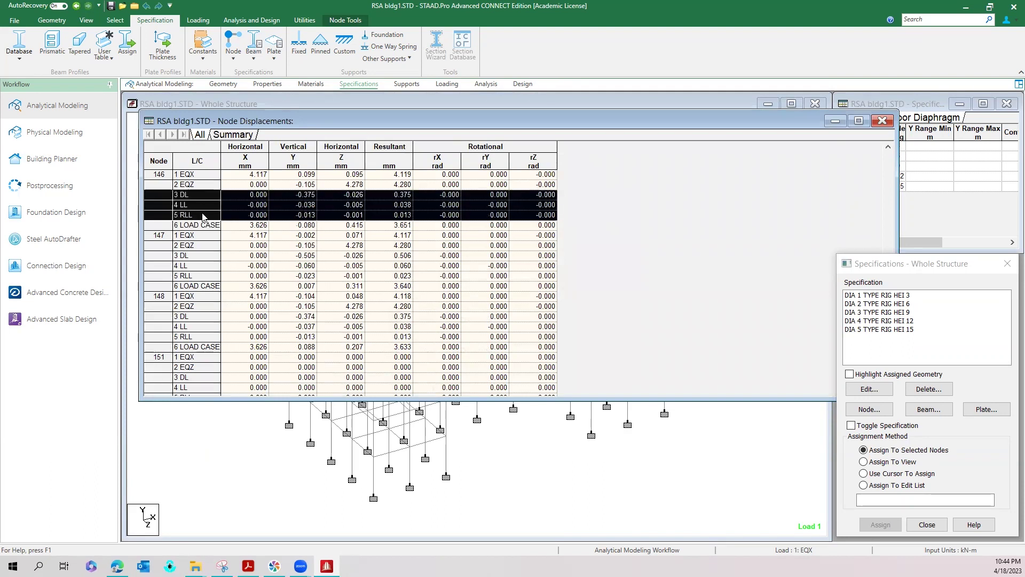